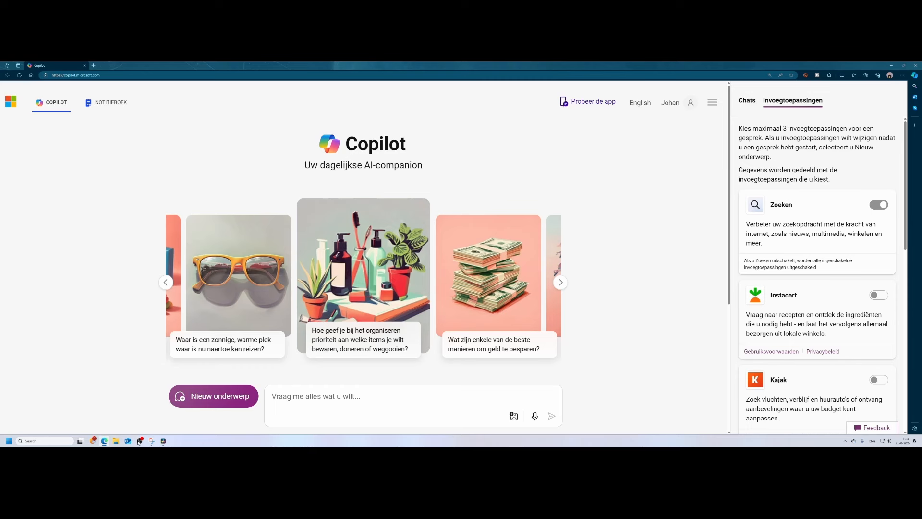
Paste the World Update 18 release question and highlight its flightsimulator.com links and key phrases.
click(310, 395)
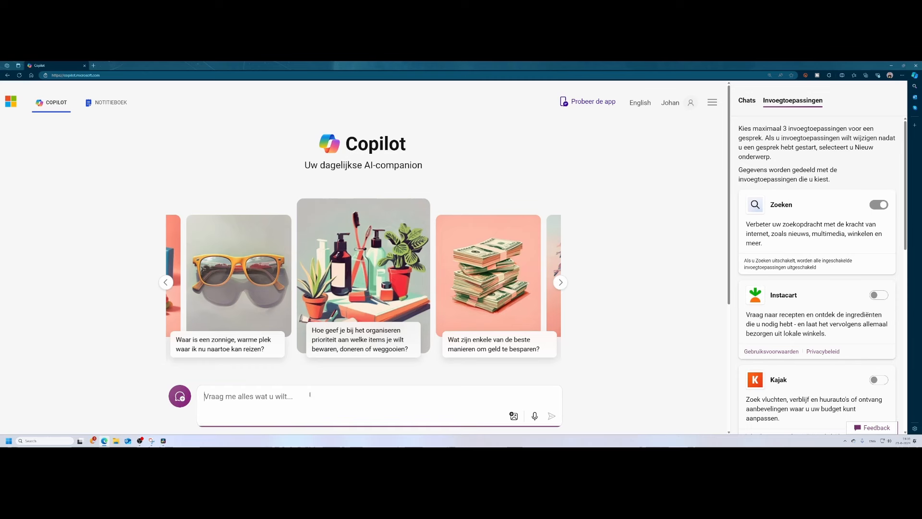
text(based on the information found on https://forums.flightsimulator.com and https://www.flightsimulator.com what is the expected date and time that world update 18 will be available. use the historical data about previous world updates found on these sites)
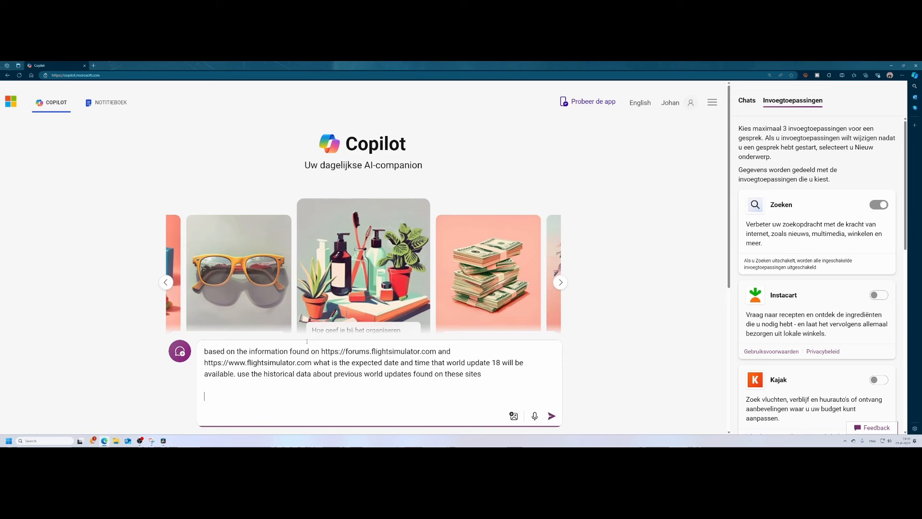
drag(322, 352, 436, 351)
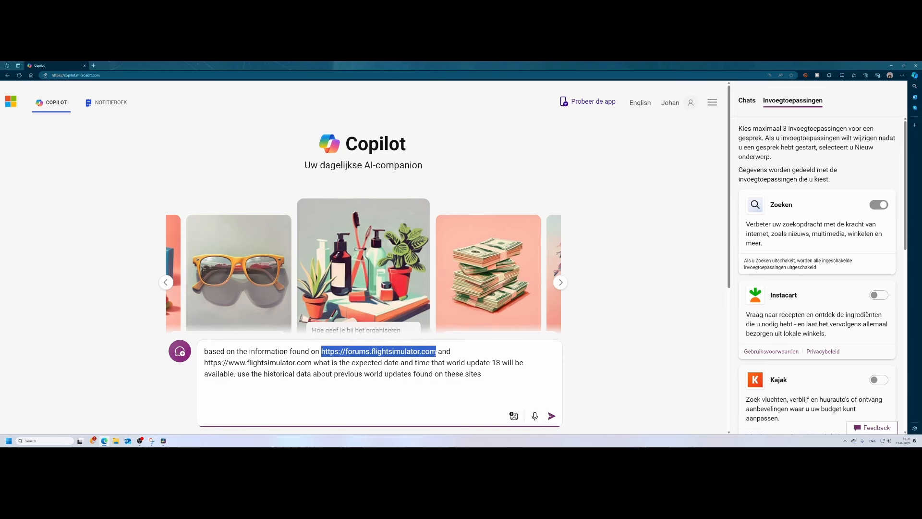
drag(234, 362, 313, 363)
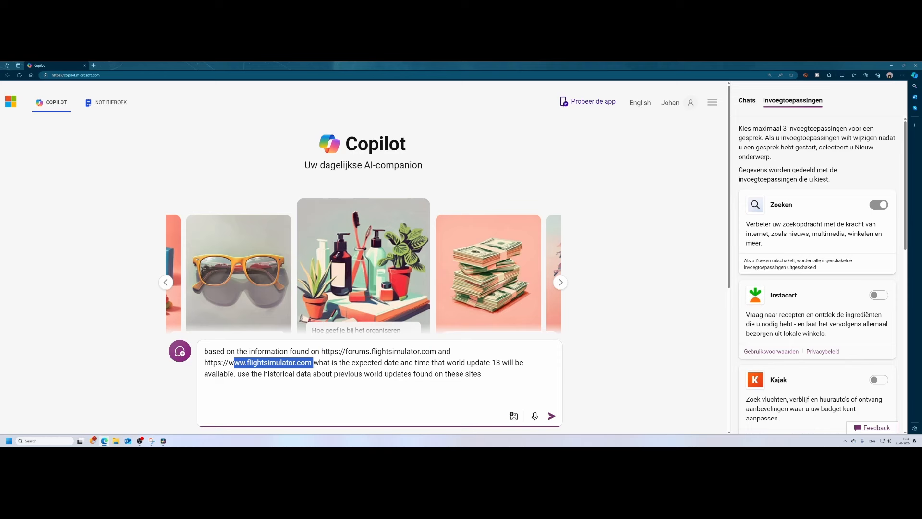
mouse_move(352, 362)
mouse_down()
mouse_move(510, 362)
mouse_move(502, 362)
mouse_up()
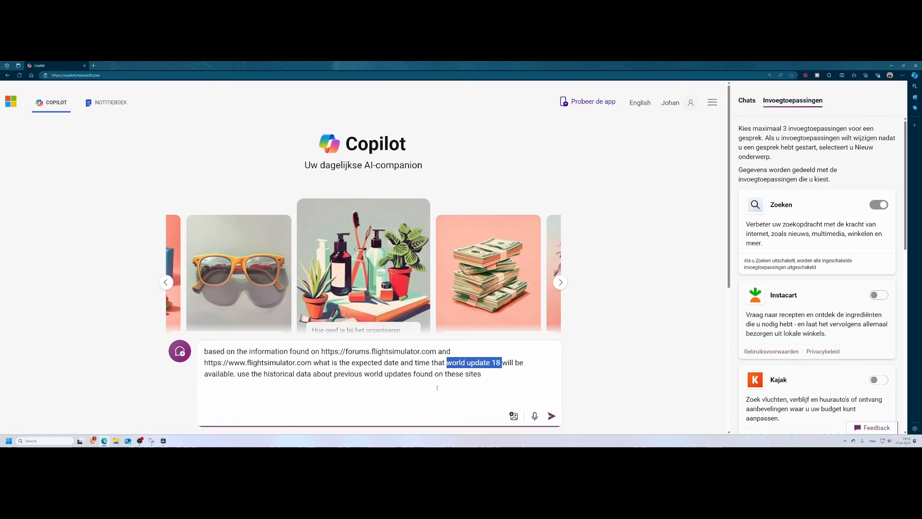
Send the release date question and receive the August 22, 2024, 7 PM CEST estimate.
click(552, 416)
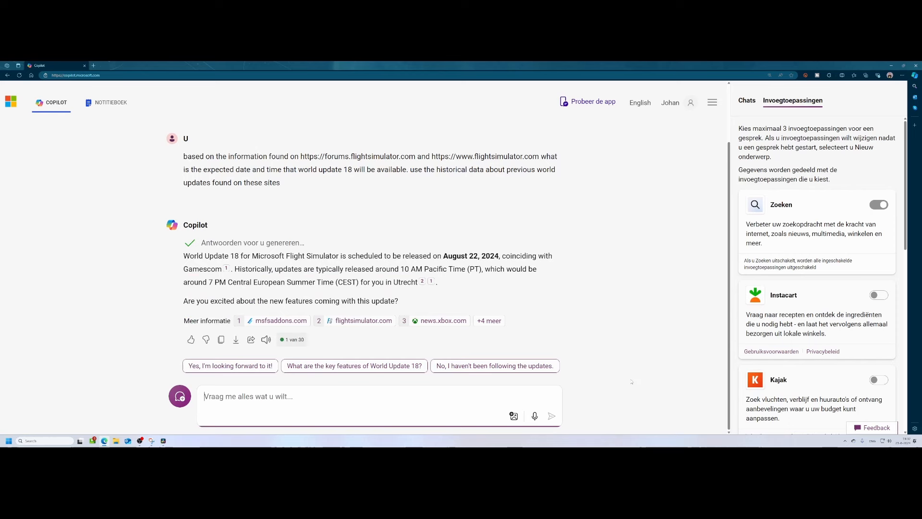
Ask via the suggestion chip for World Update 18's key features and read the five-item answer.
click(371, 366)
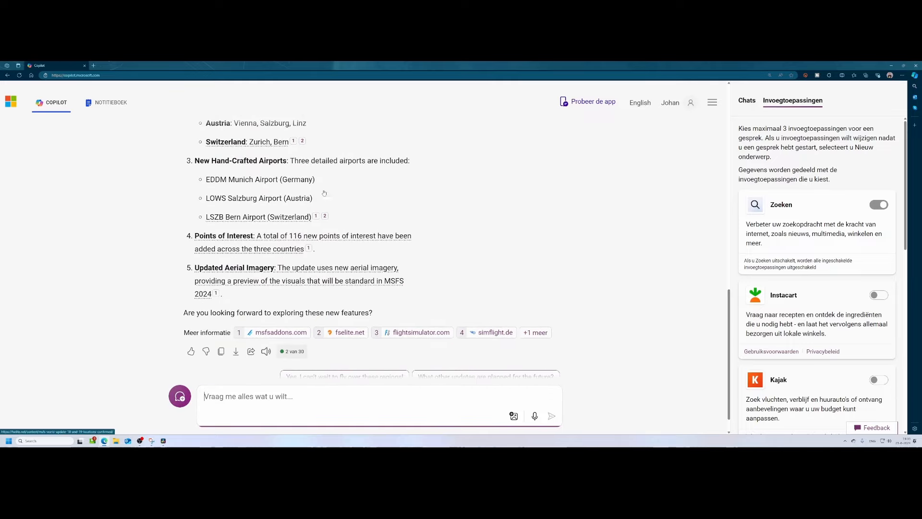
scroll(324, 193, up, 2)
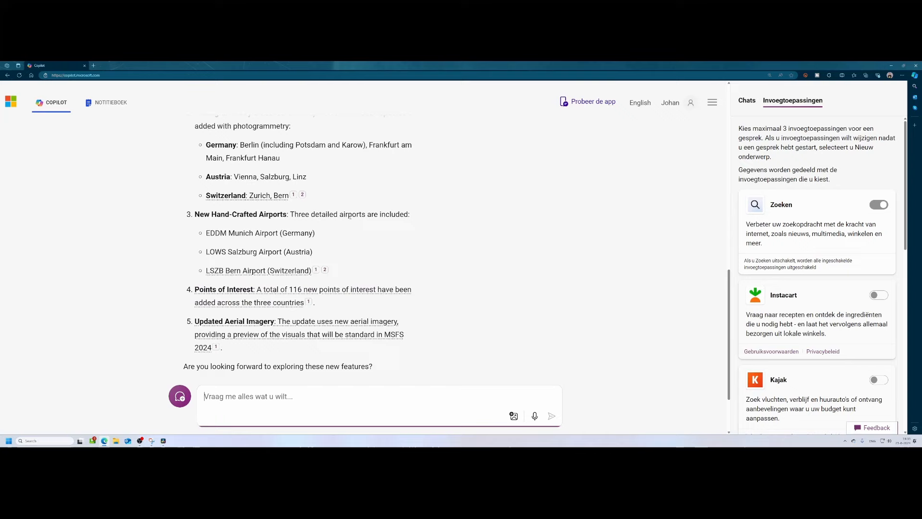
scroll(457, 258, up, 2)
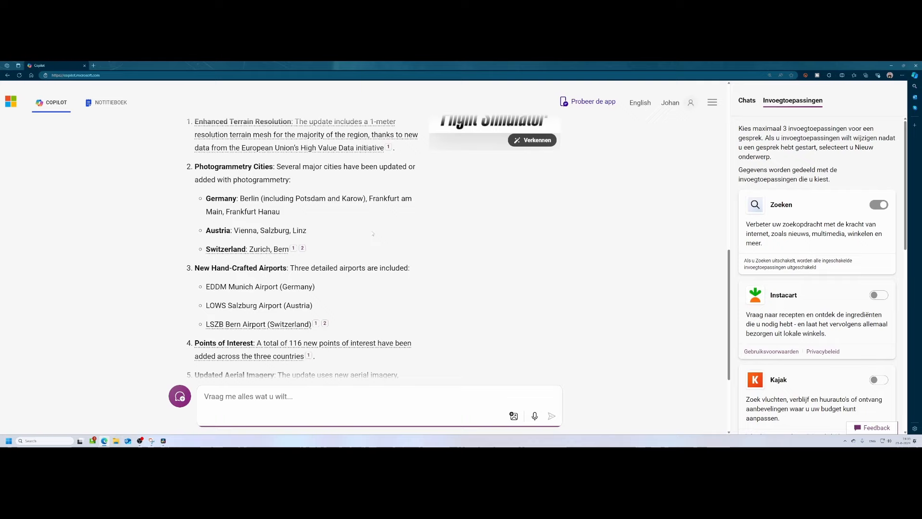
scroll(325, 261, down, 3)
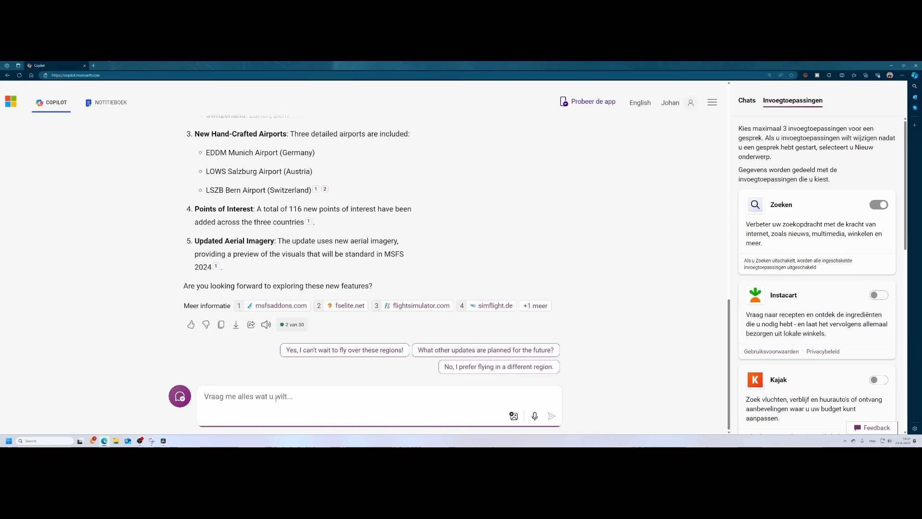
text(what are)
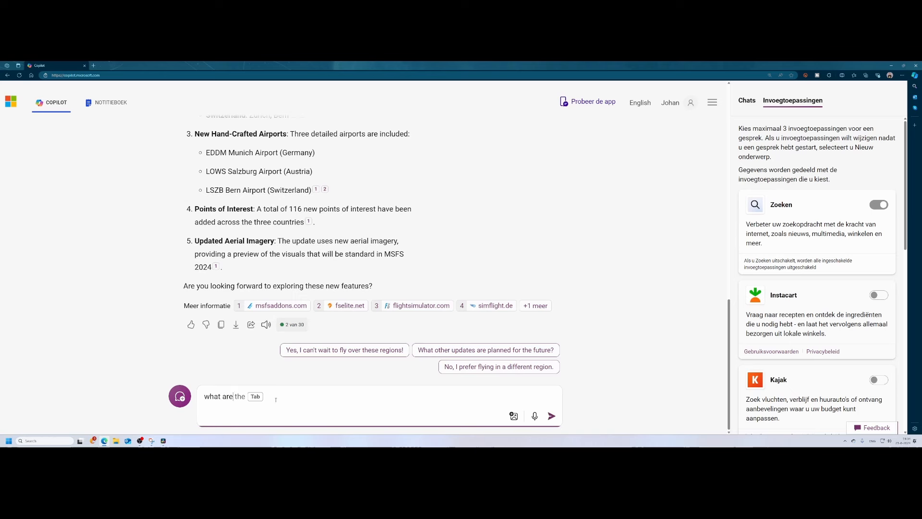
text( the prev)
text(ious wor)
text(ld updates r)
text(eleased, )
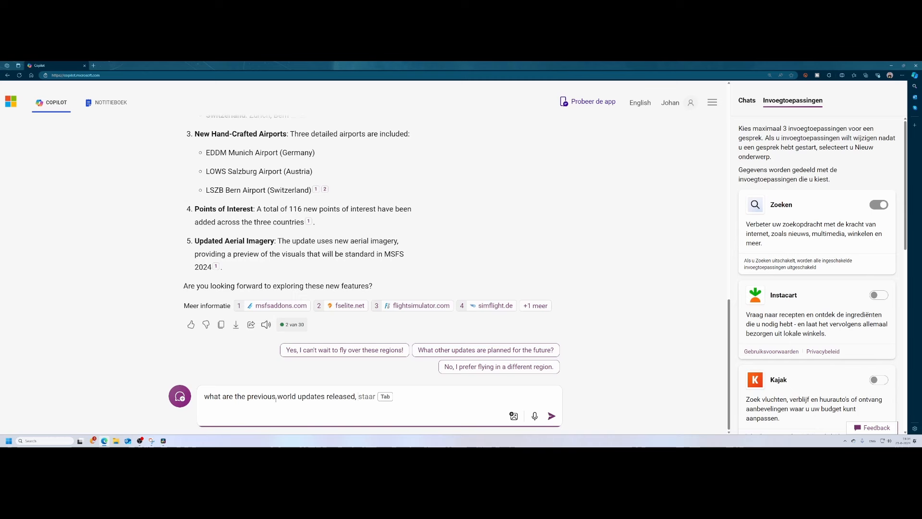
text(create a t)
text(able s)
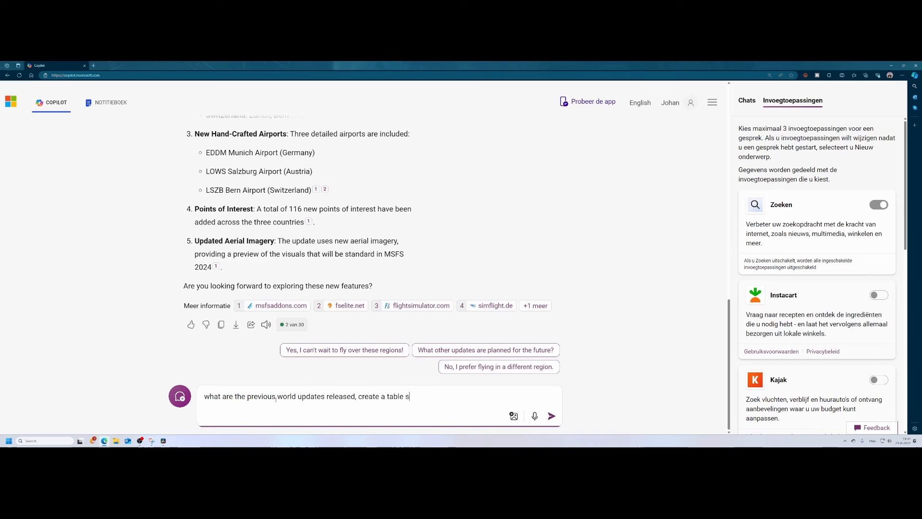
text(howing the)
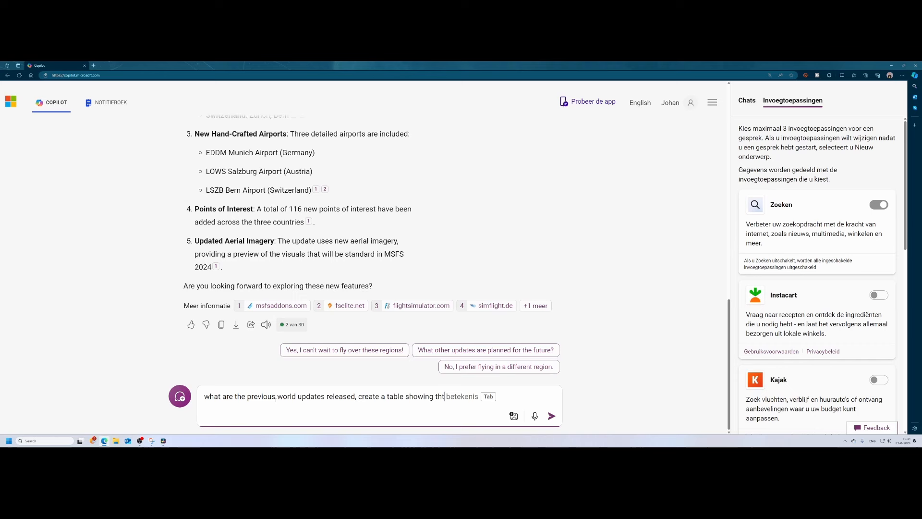
text( title)
text(, dat)
text(e, time a)
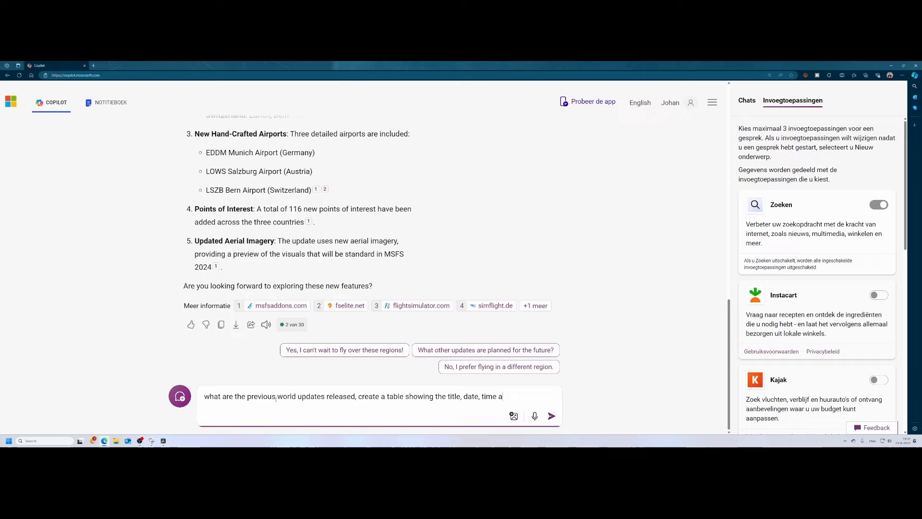
text(nd version)
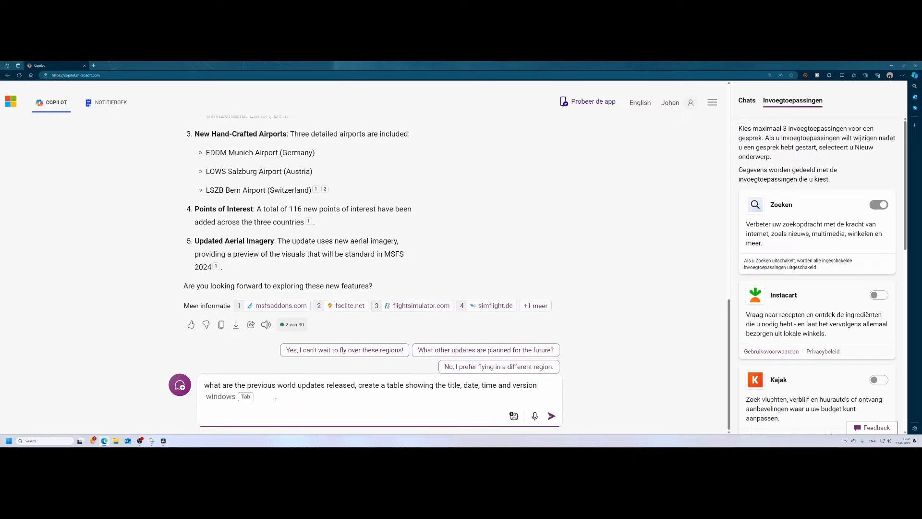
key(Return)
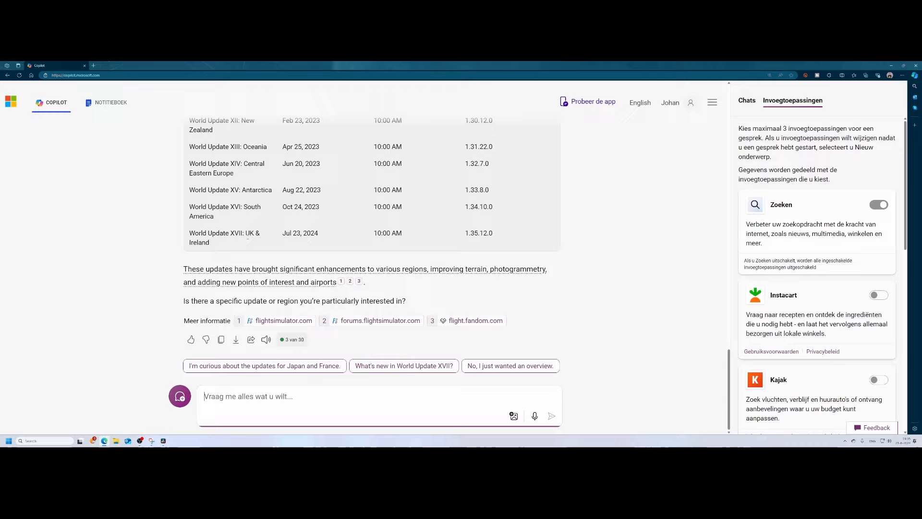
scroll(243, 259, up, 1)
scroll(243, 259, up, 1)
scroll(243, 260, up, 1)
scroll(243, 260, up, 2)
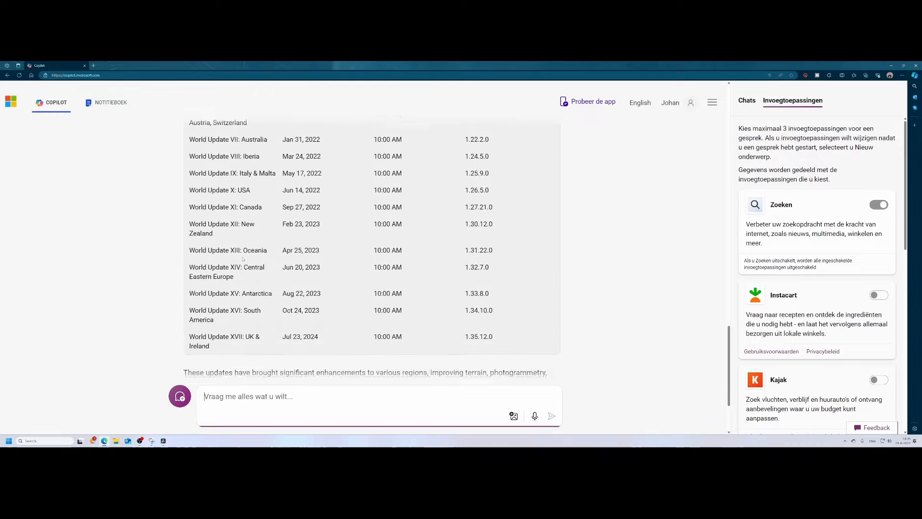
scroll(243, 260, up, 1)
scroll(257, 221, up, 1)
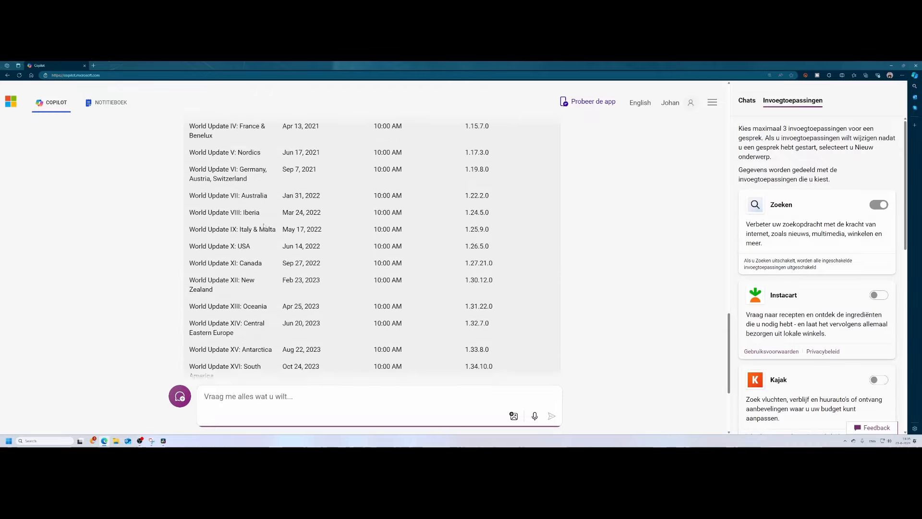
scroll(257, 220, up, 2)
scroll(259, 222, up, 1)
scroll(267, 234, down, 1)
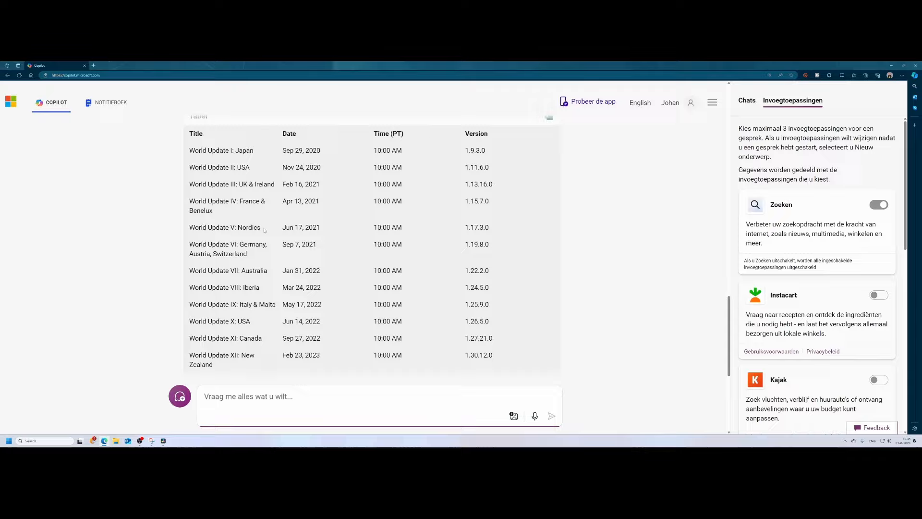
scroll(273, 252, down, 3)
scroll(281, 277, down, 2)
scroll(288, 299, down, 2)
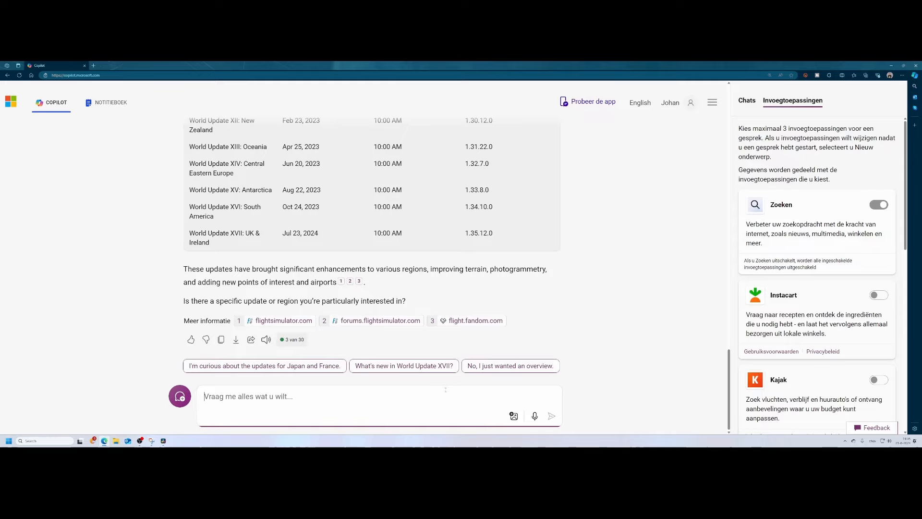
scroll(398, 381, up, 2)
scroll(400, 361, up, 2)
scroll(404, 331, up, 2)
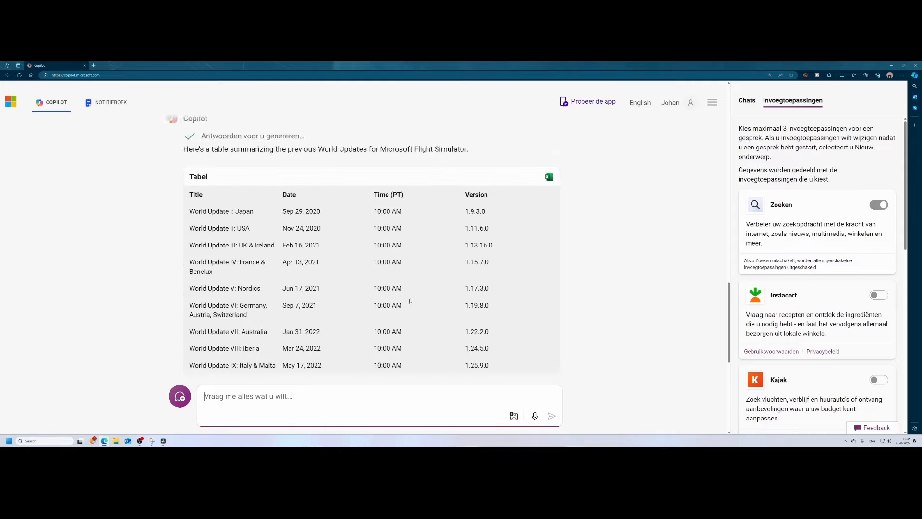
scroll(410, 300, up, 2)
scroll(409, 300, up, 1)
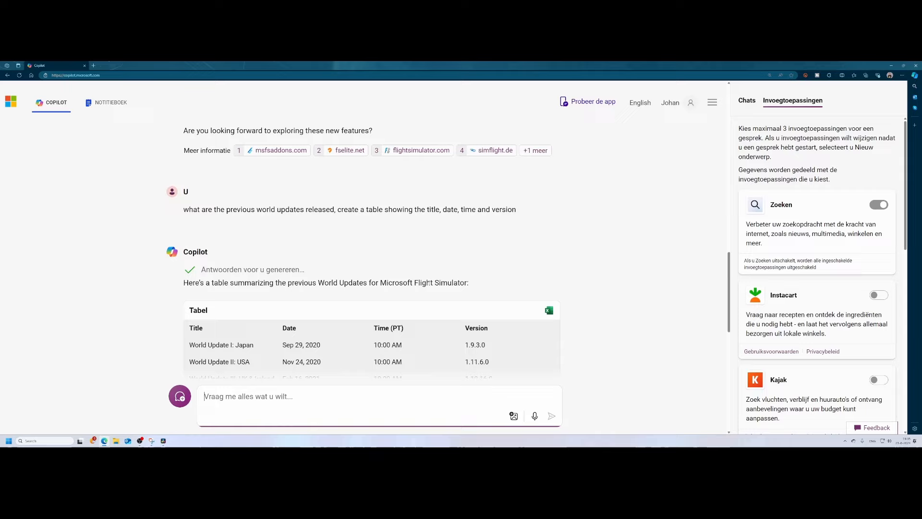
scroll(428, 284, down, 1)
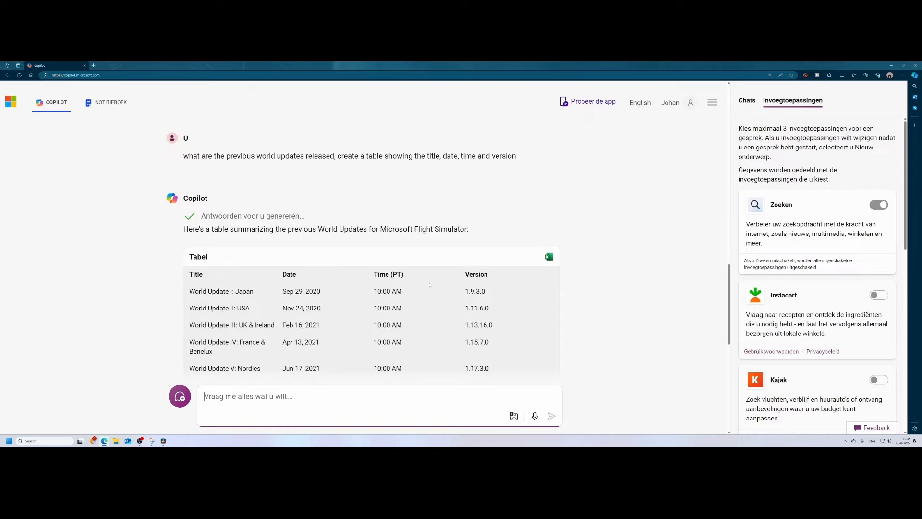
scroll(468, 305, down, 1)
scroll(472, 274, down, 1)
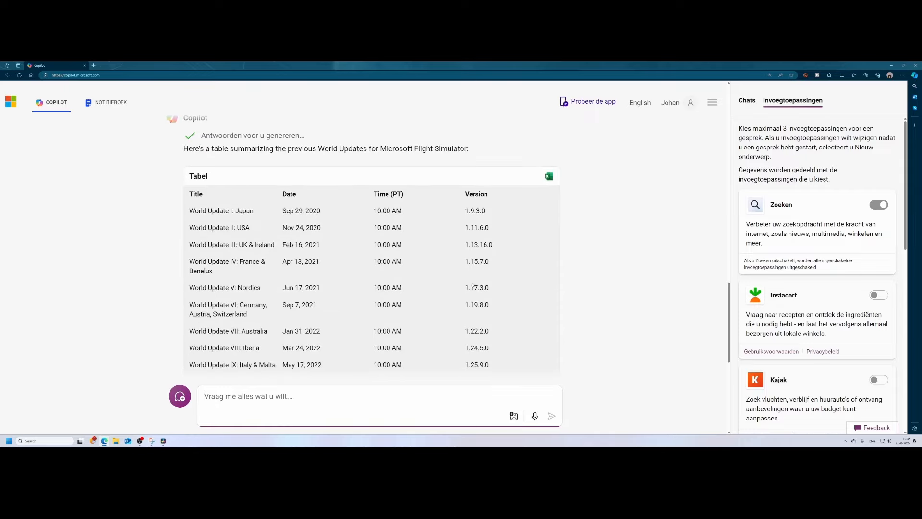
scroll(477, 214, down, 1)
scroll(475, 252, down, 1)
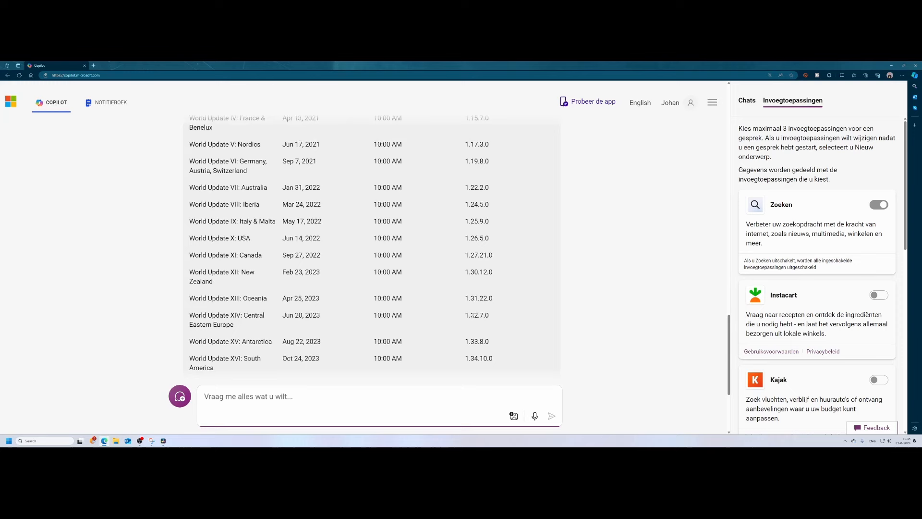
scroll(472, 294, down, 1)
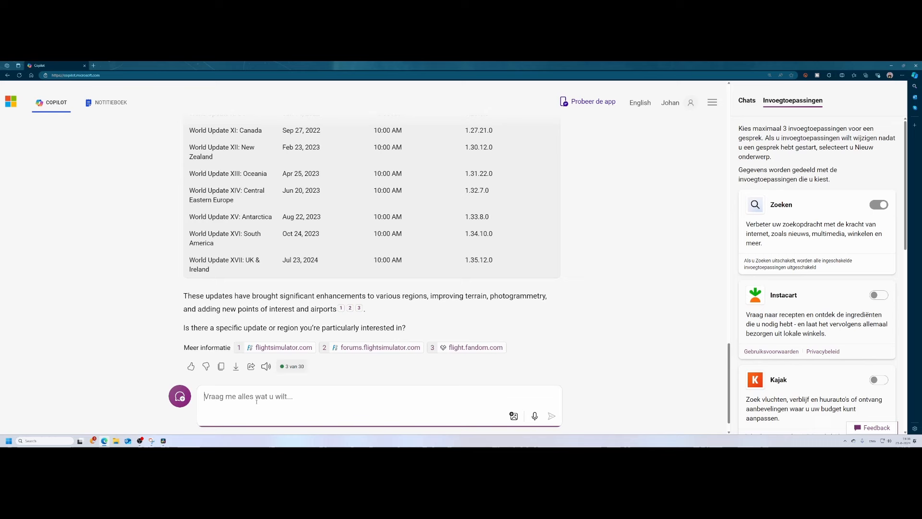
text(what is th)
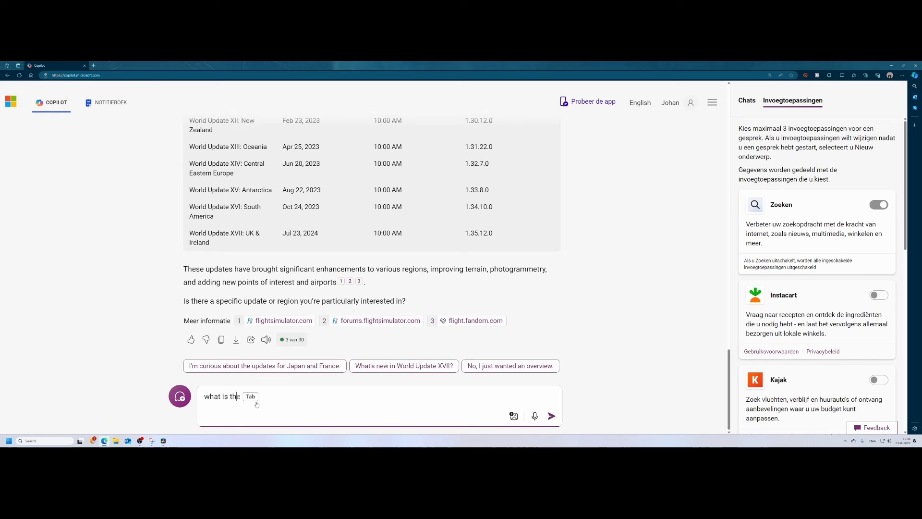
text(e the late)
text(st ver)
text(sionnu)
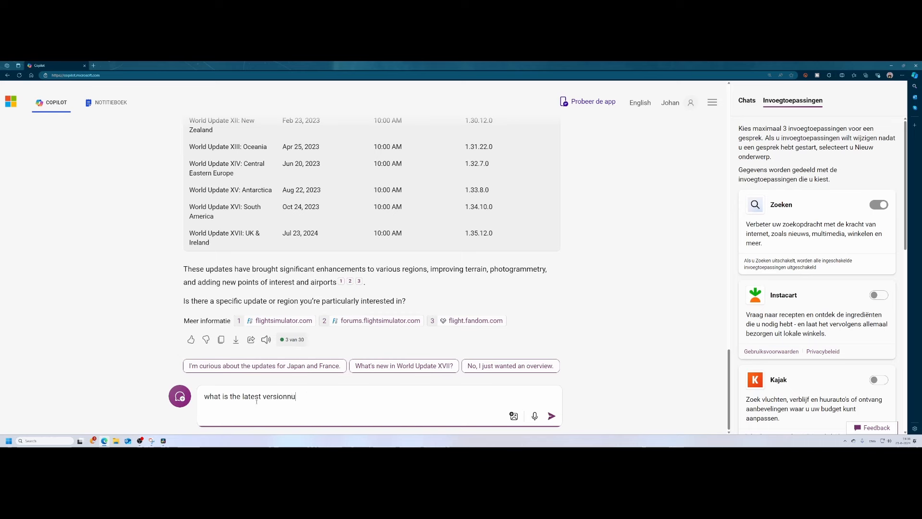
text(mber for msfs )
text(2020)
Send the latest MSFS 2020 version question and receive 1.35.21.0 from Sim Update 14.
key(Return)
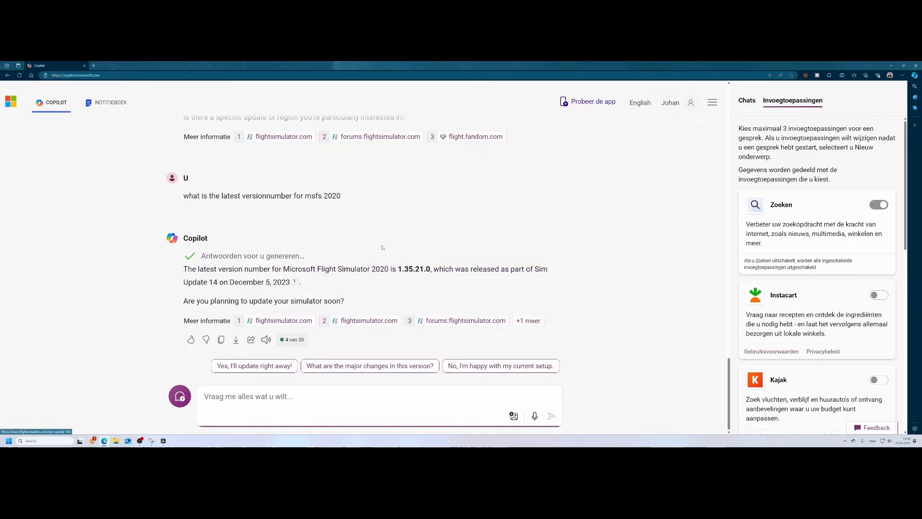
scroll(387, 248, up, 1)
scroll(387, 248, up, 1)
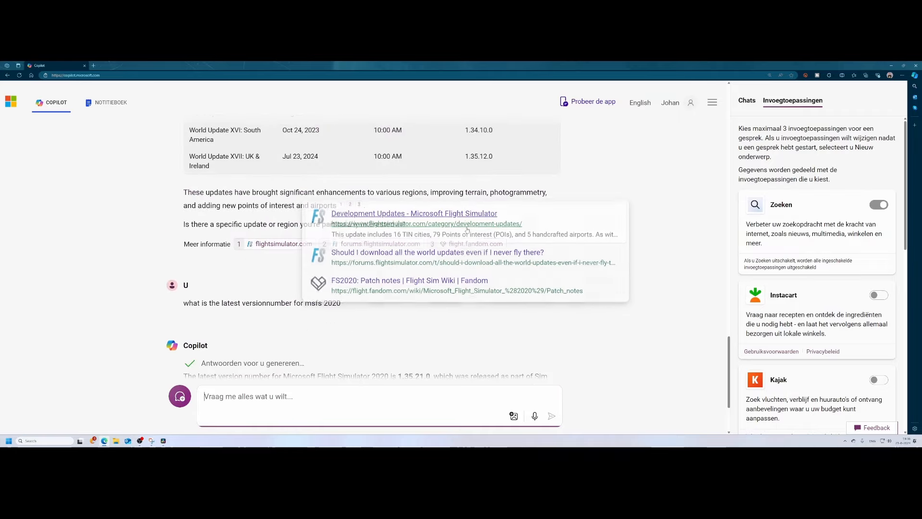
scroll(361, 299, down, 1)
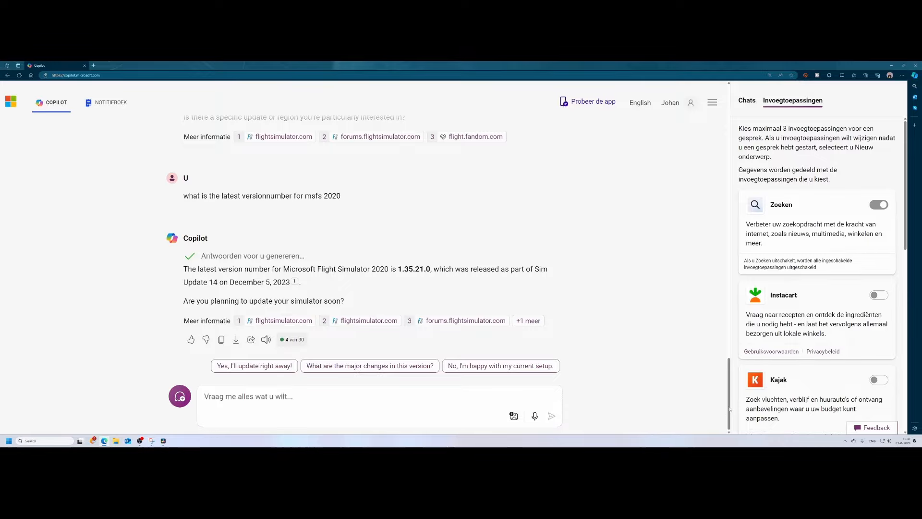
key(ctrl+a)
drag(729, 375, 703, 121)
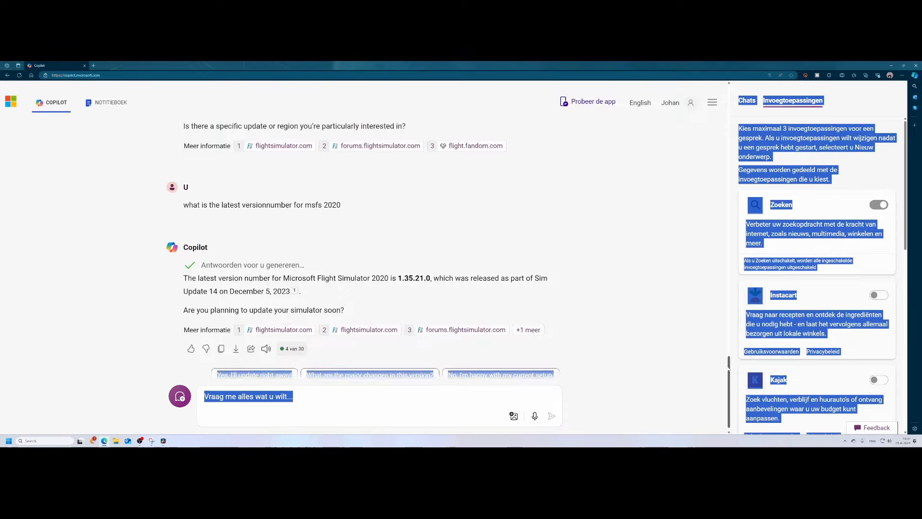
scroll(649, 180, up, 1)
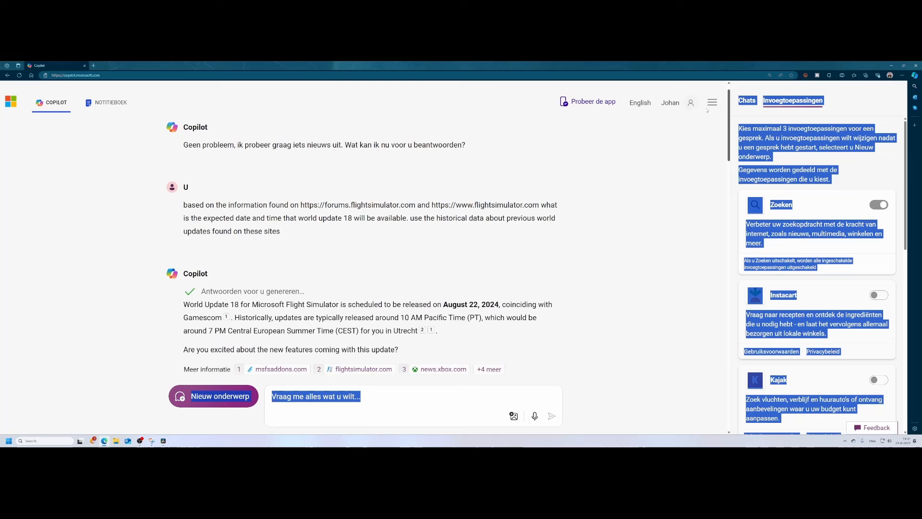
scroll(576, 230, down, 1)
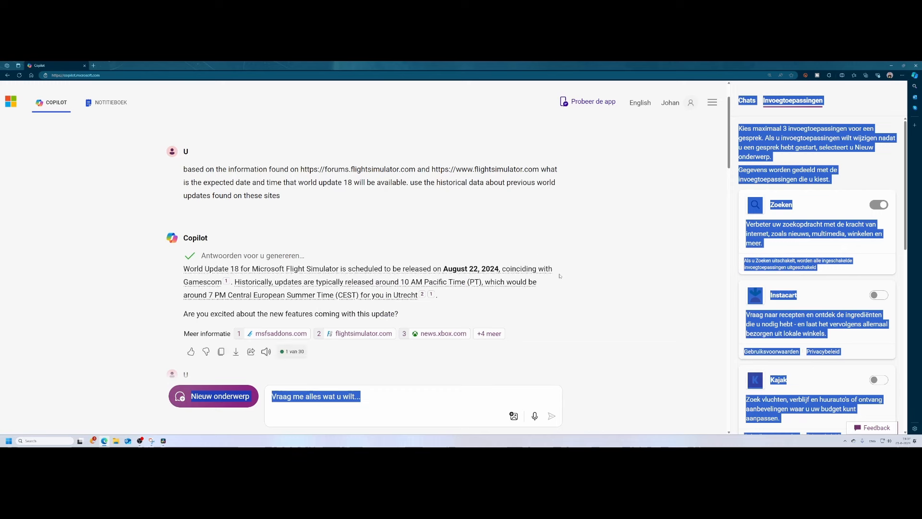
click(567, 288)
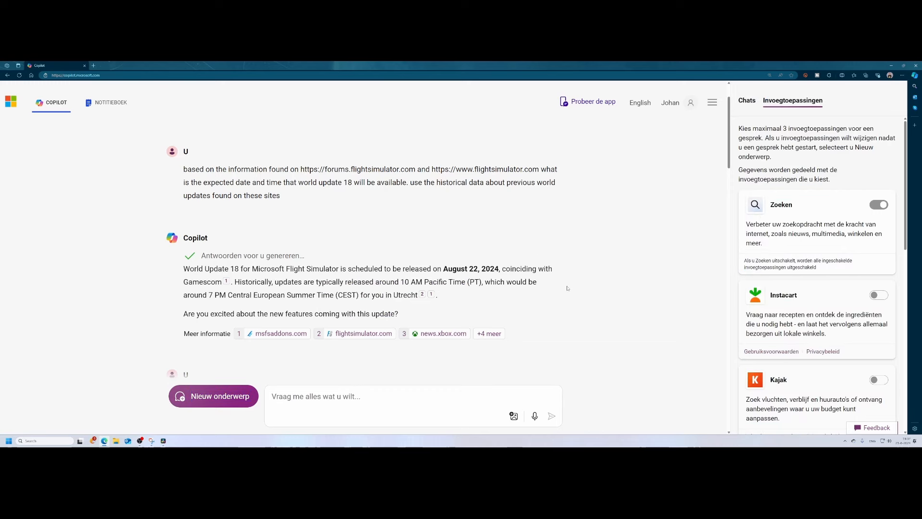